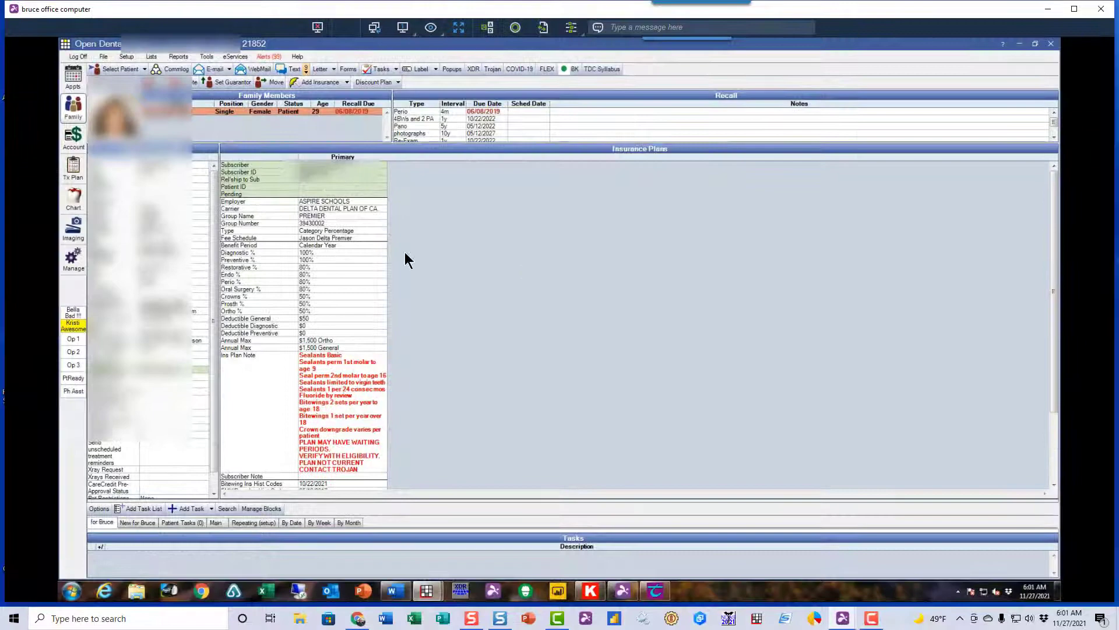
Request and import the plan's electronic benefits, then mark benefits and eligibility verified on 11/27/2021
double_click(335, 277)
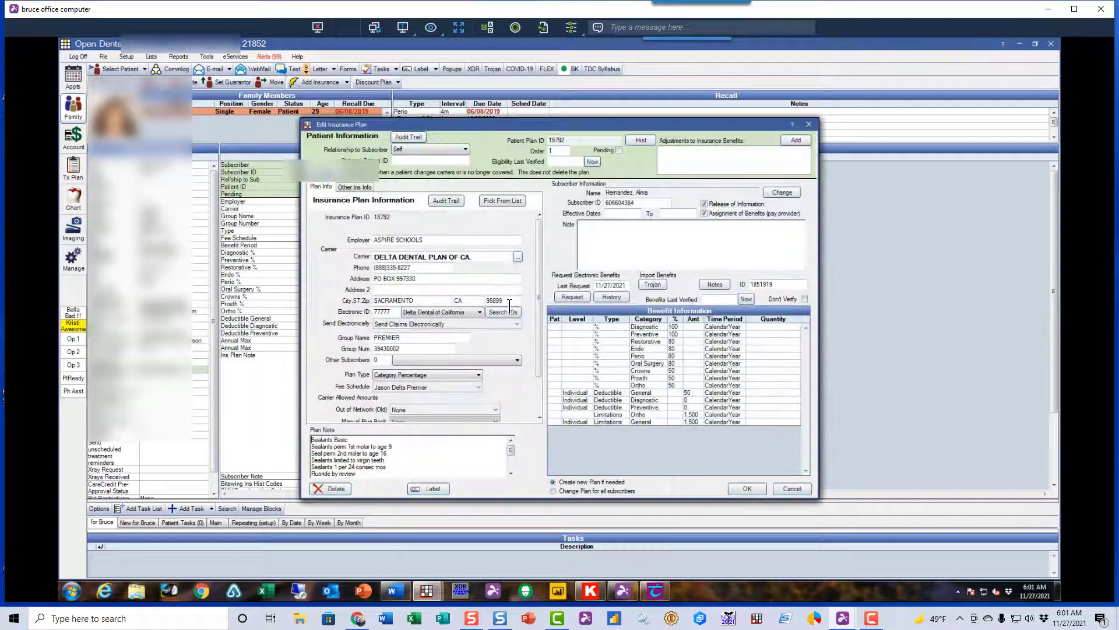
click(572, 297)
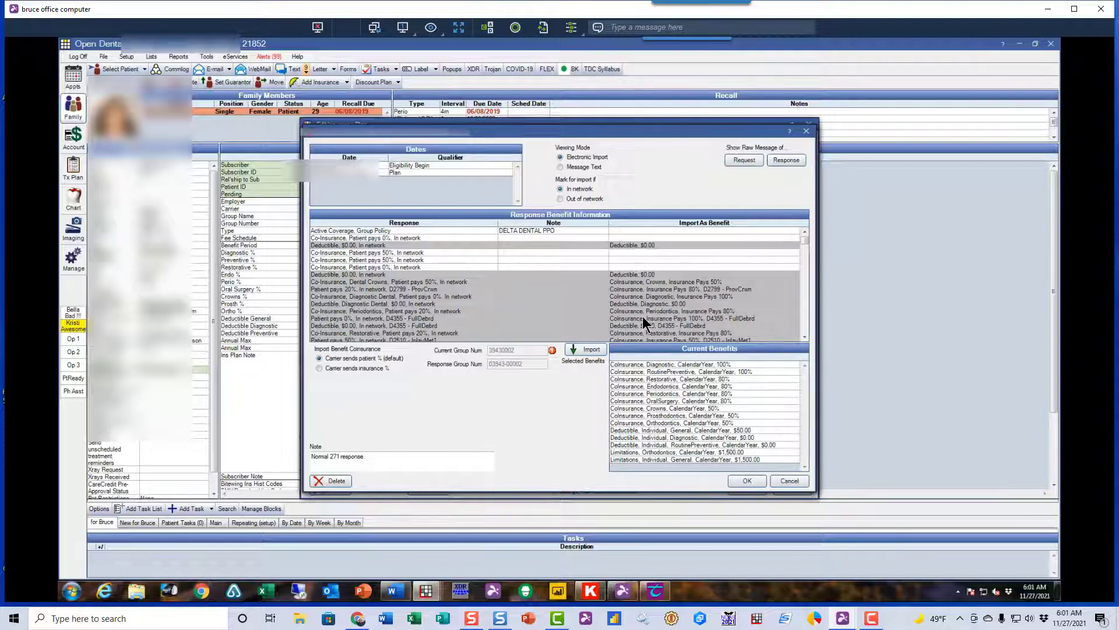
click(745, 481)
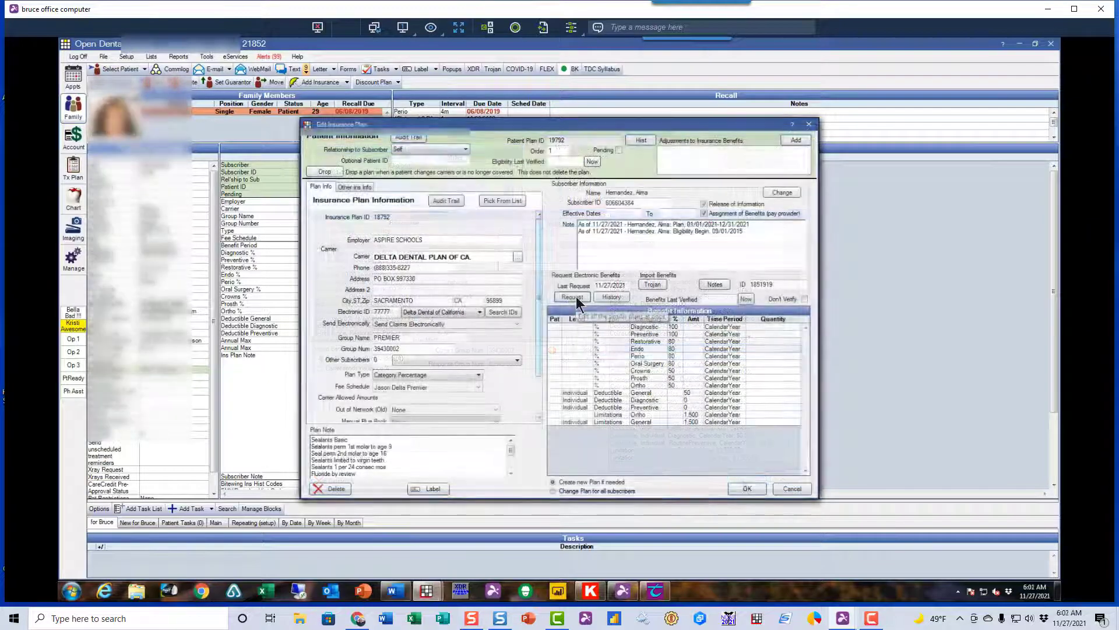
click(745, 299)
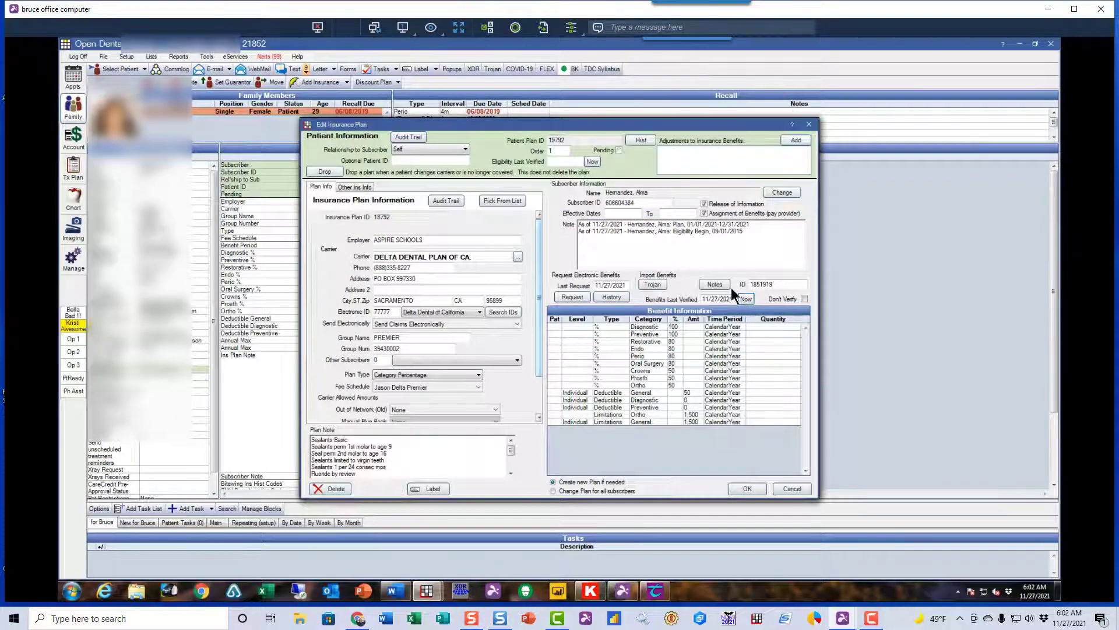
click(592, 161)
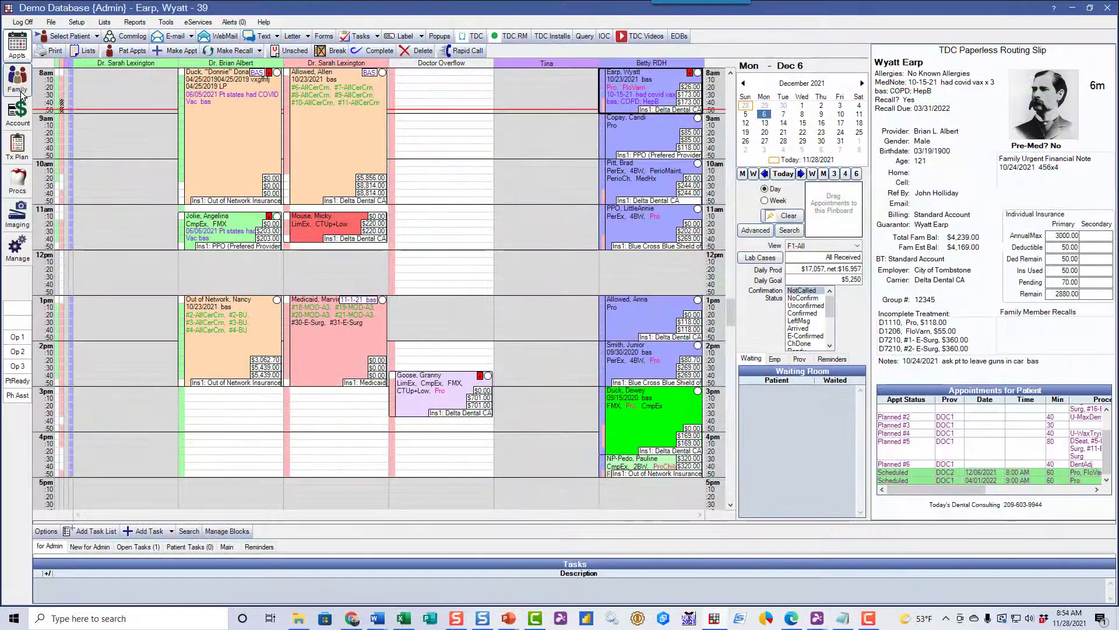
From the Ins Verify list, go to the 10:00 AM Delta Dental CA appointment's patient record
click(84, 50)
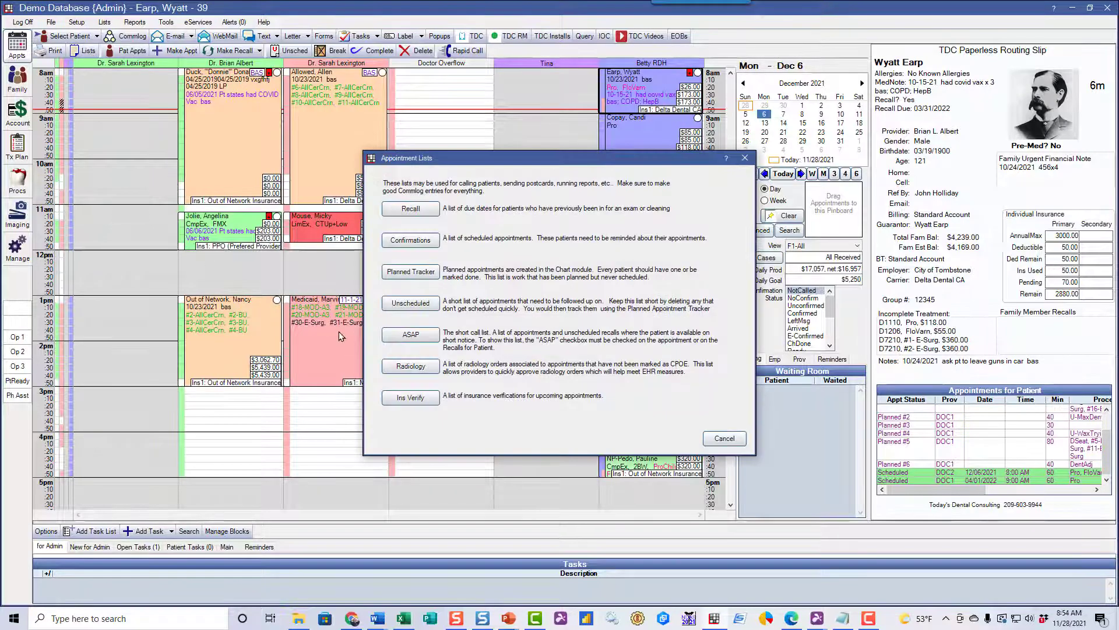
click(416, 401)
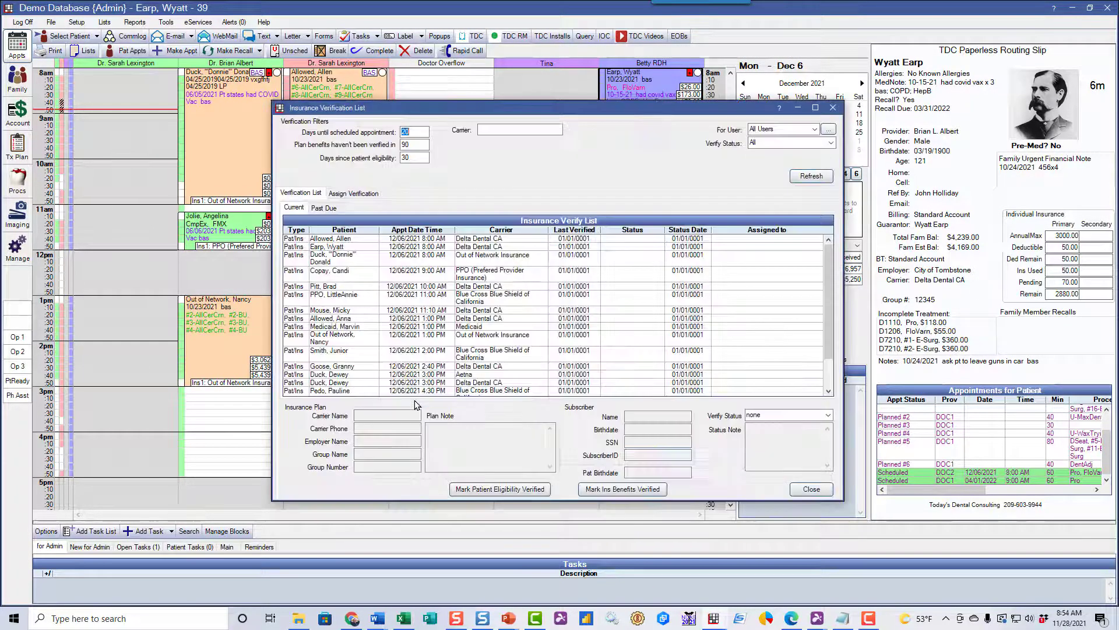
click(373, 286)
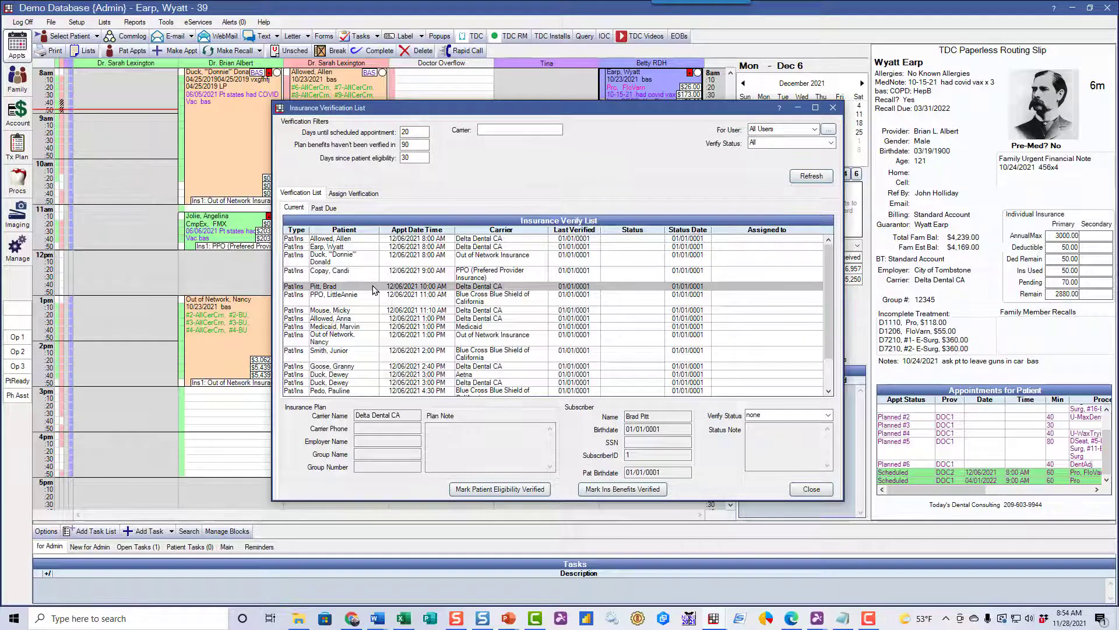
right_click(375, 290)
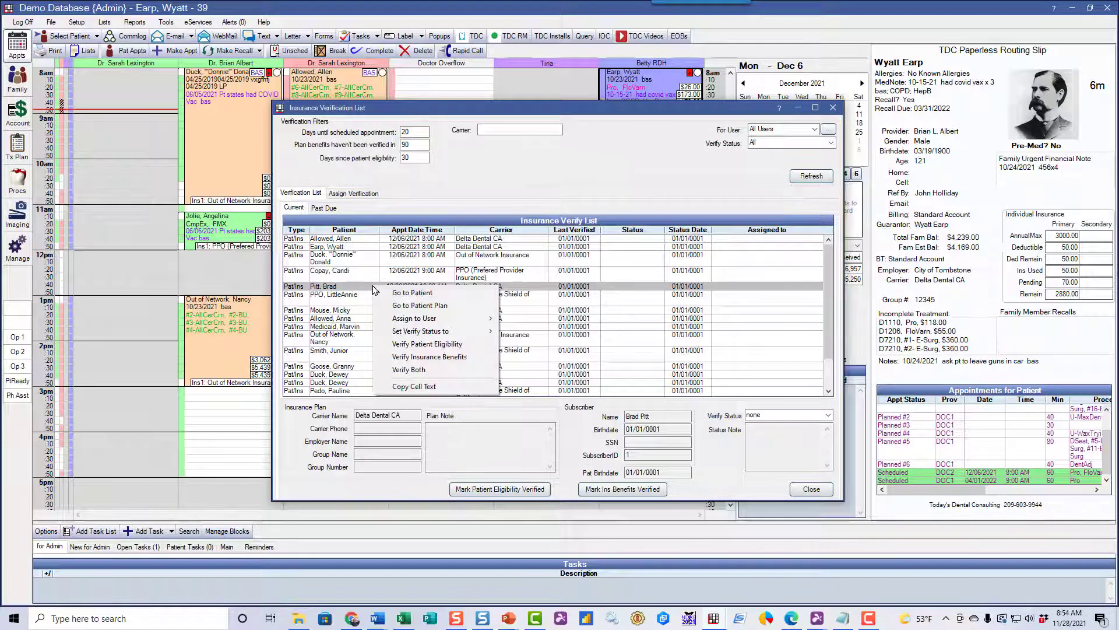
click(411, 297)
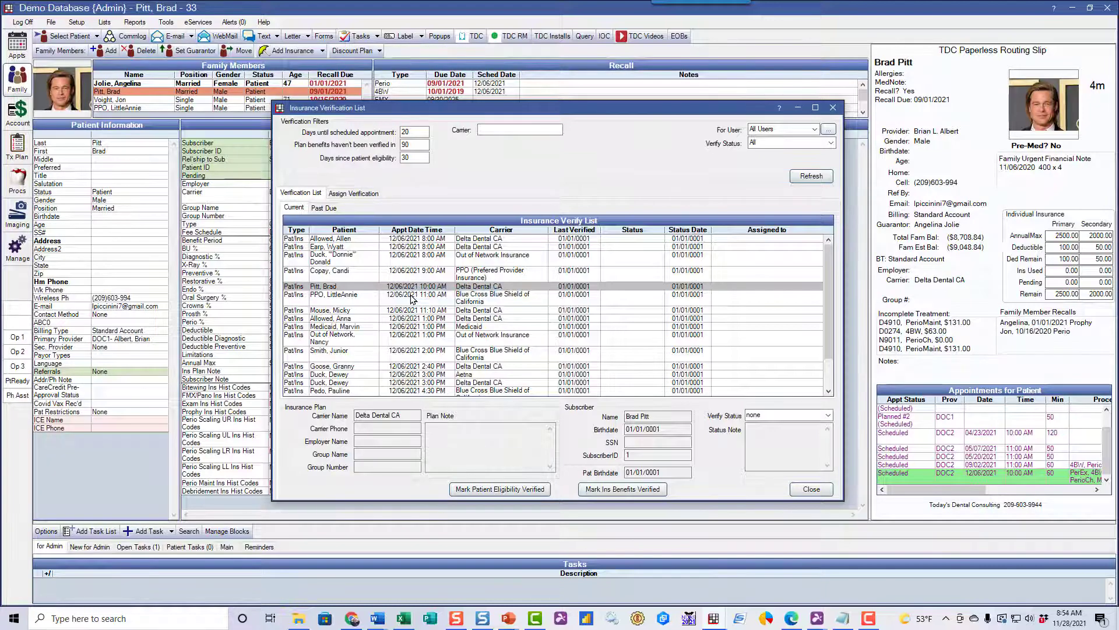
click(243, 268)
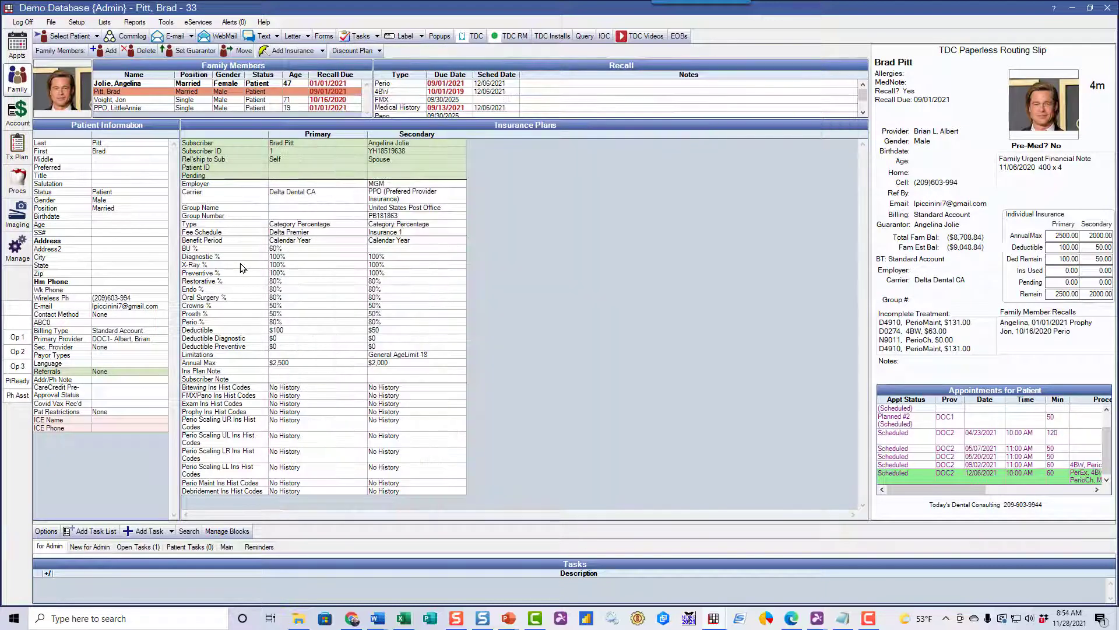
double_click(299, 274)
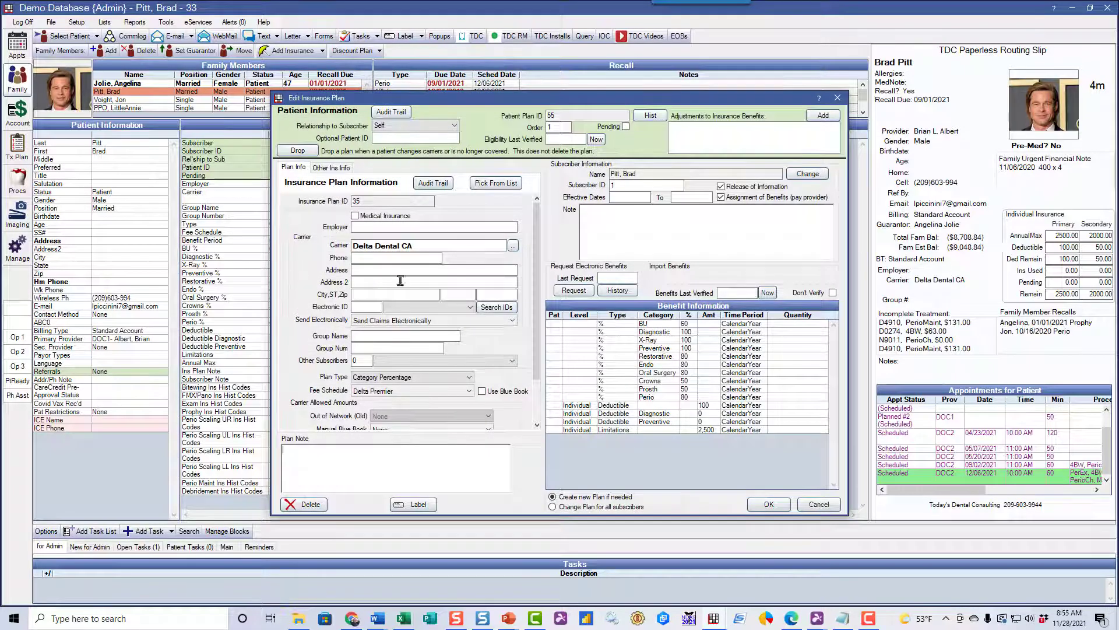
click(573, 290)
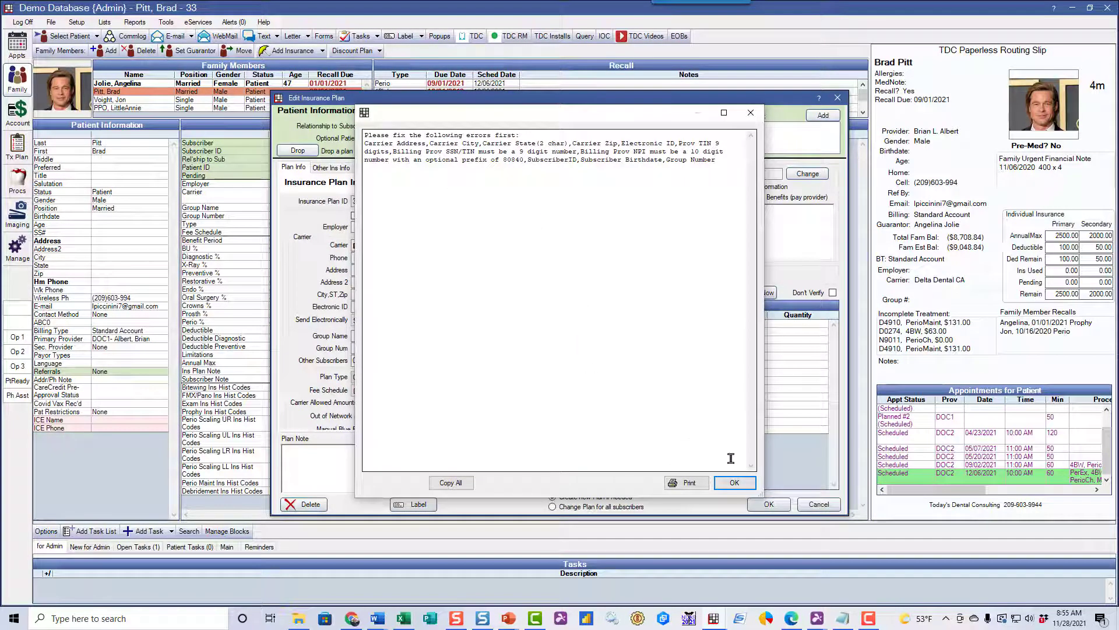
click(737, 484)
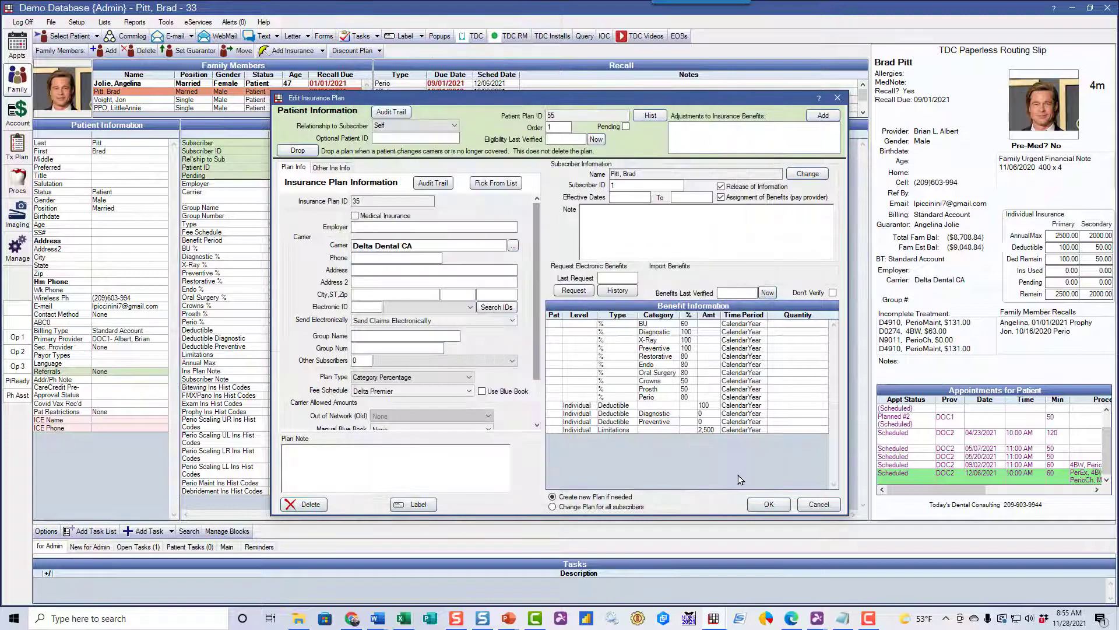
click(815, 505)
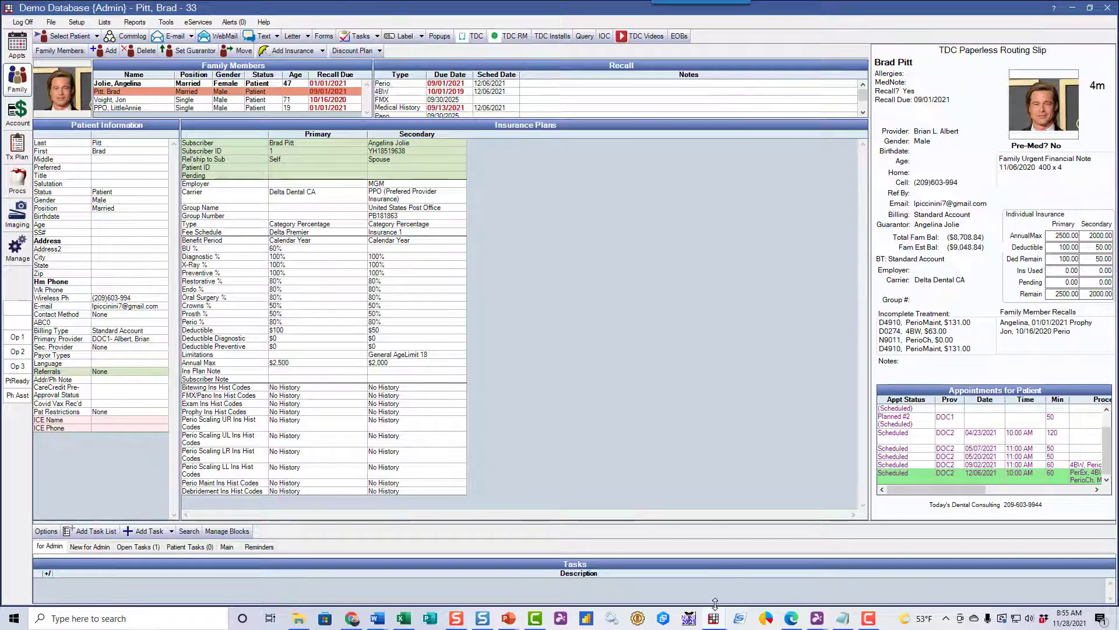
Verify both eligibility and benefits for the 11:00 AM Blue Cross patient, then close the list
mouse_move(719, 619)
click(751, 583)
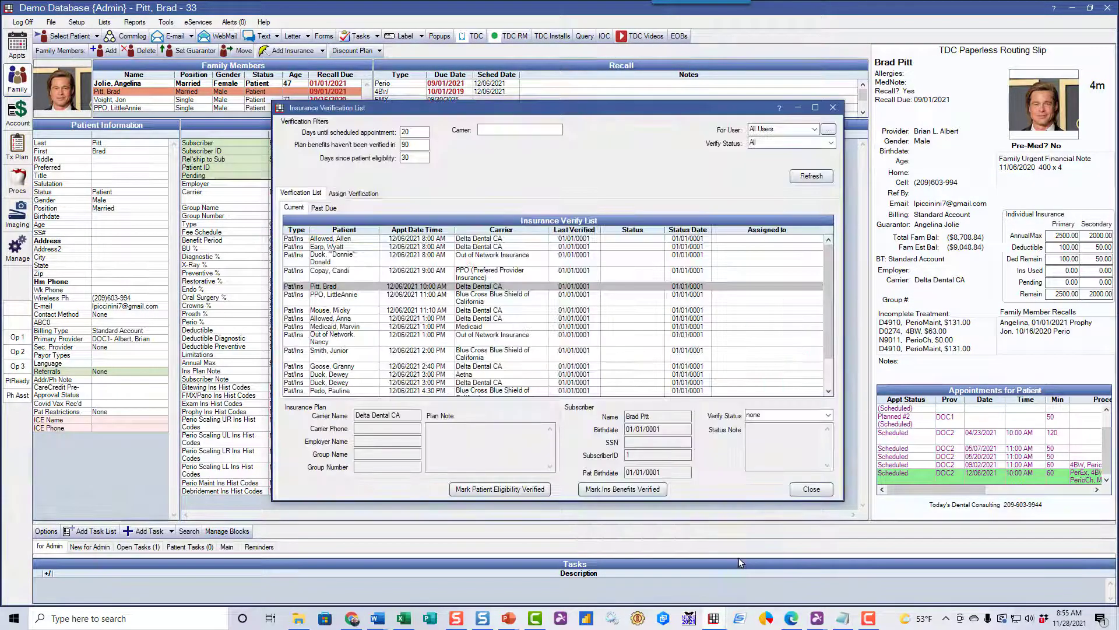
click(377, 302)
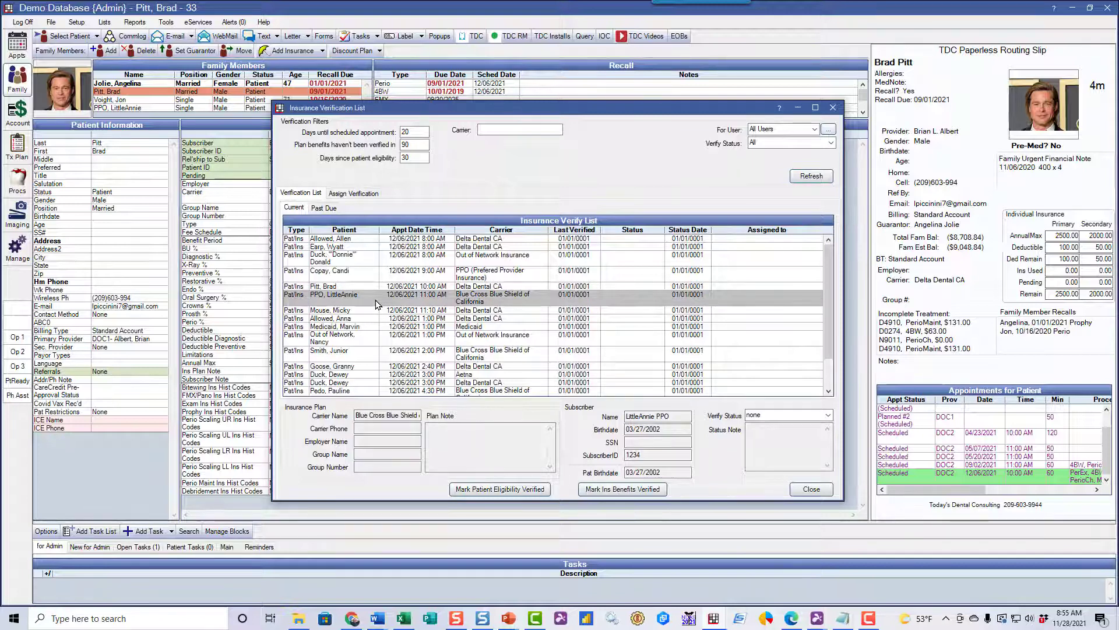
right_click(378, 304)
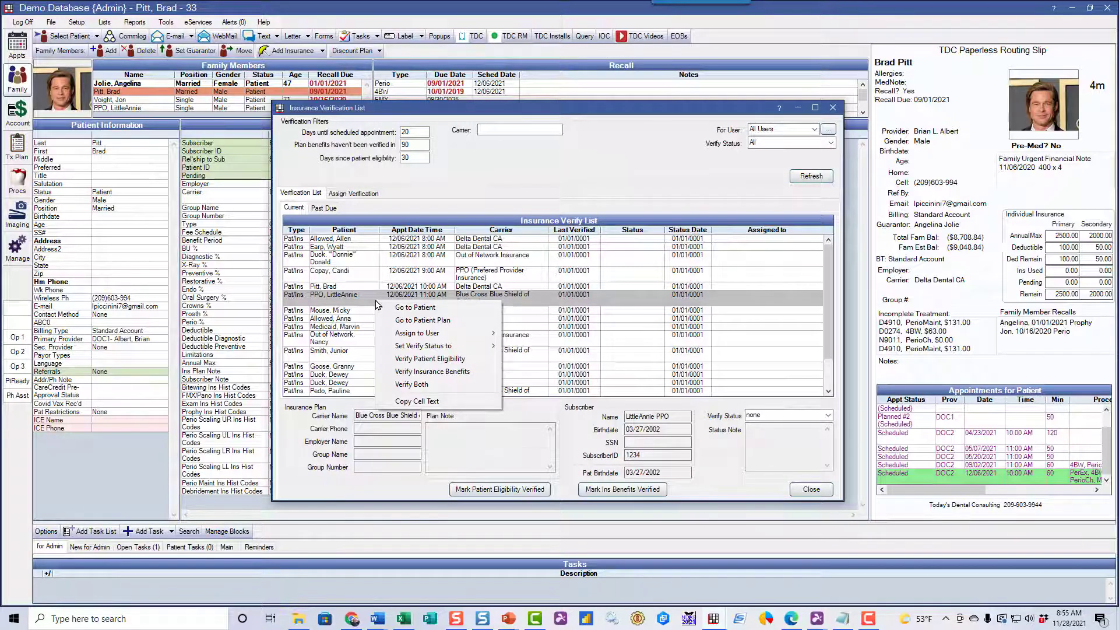
click(412, 385)
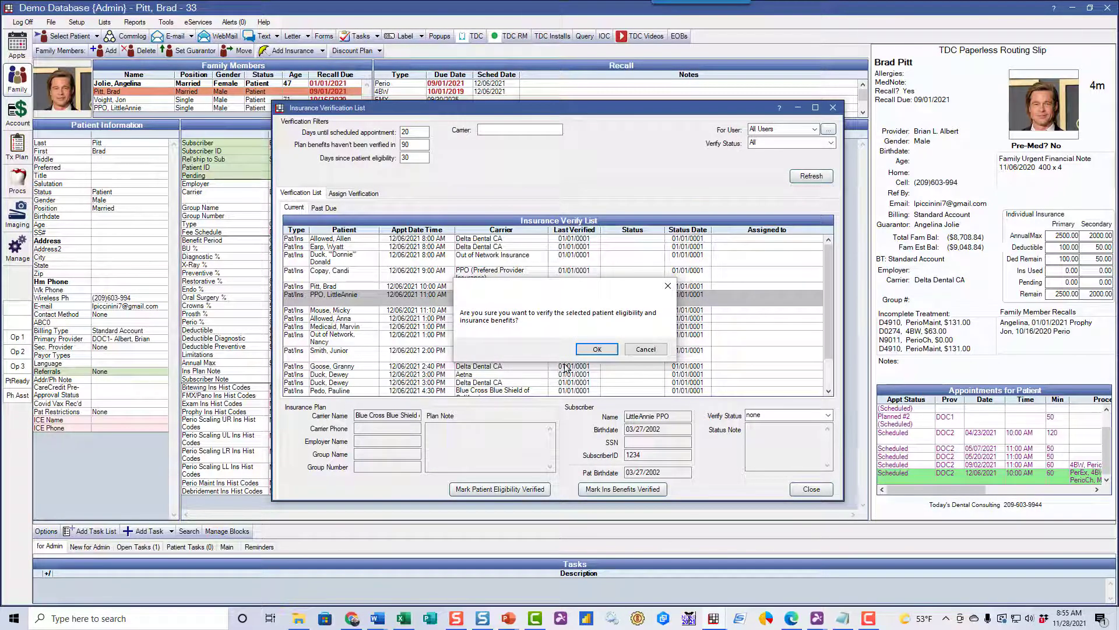
click(594, 352)
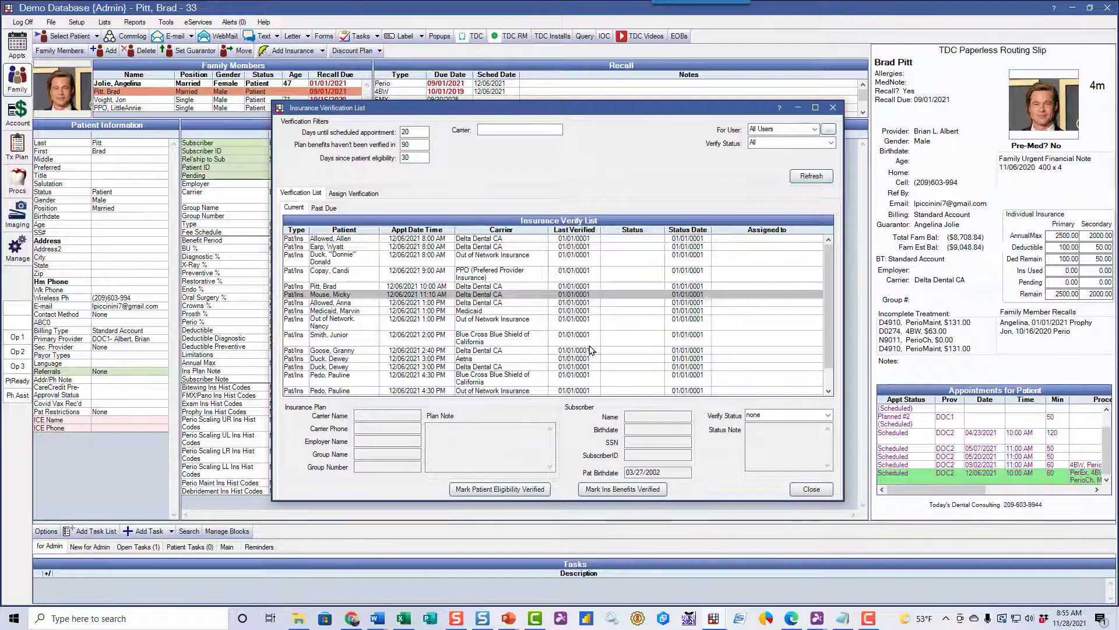
click(807, 492)
click(807, 490)
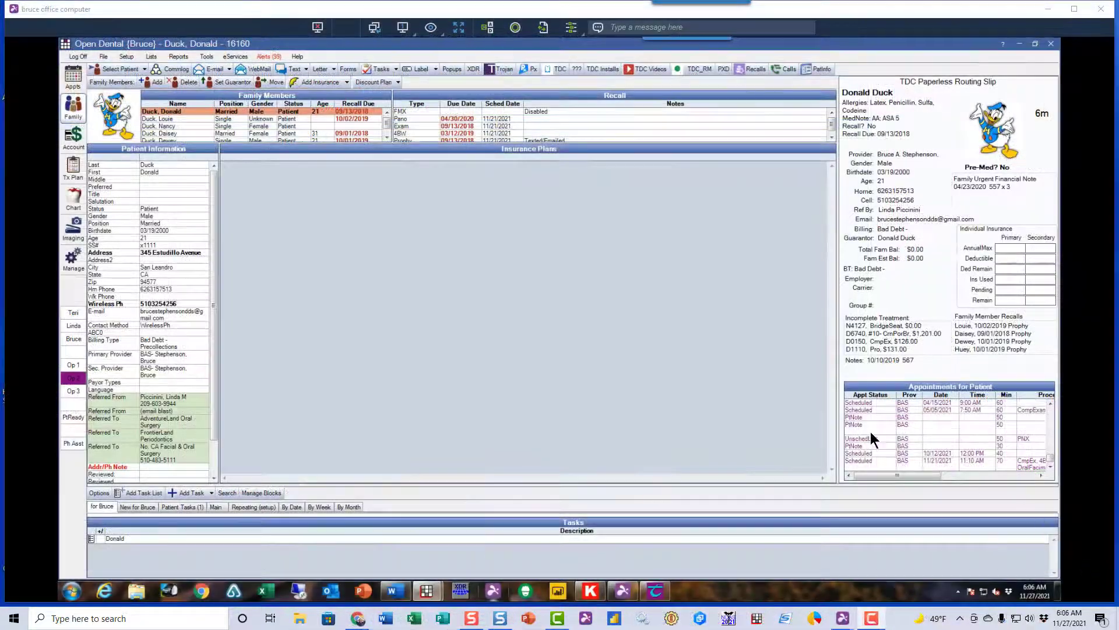
Search Trojan for 'ALAMEDA COU' and export the ALAMEDA COUNTY EMPLOYEES Delta Dental plan
click(504, 69)
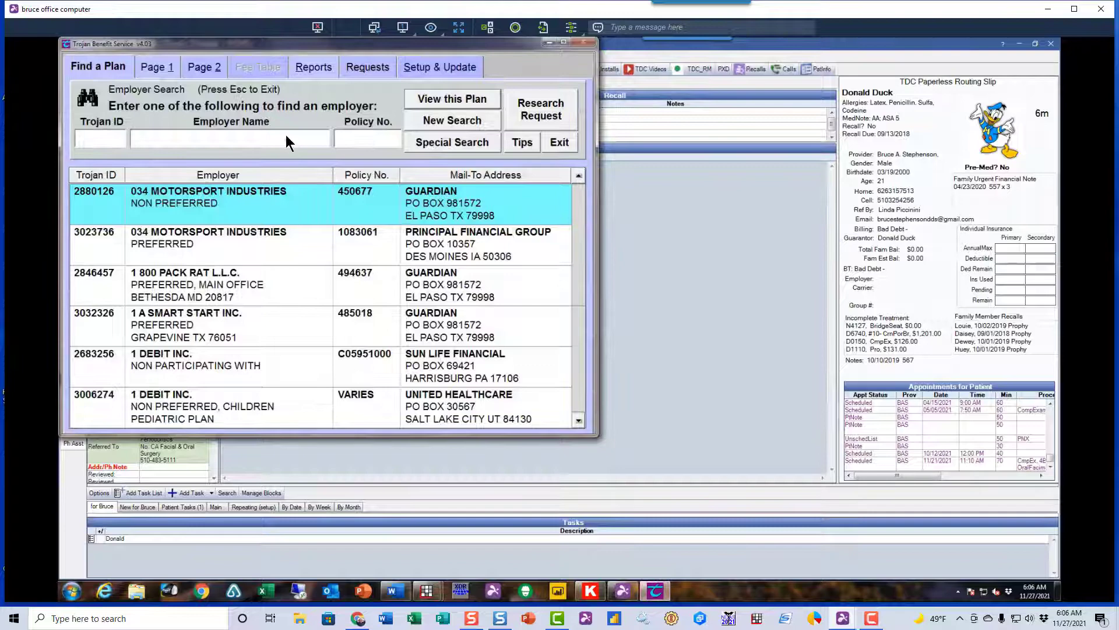
text(ALAMEDA)
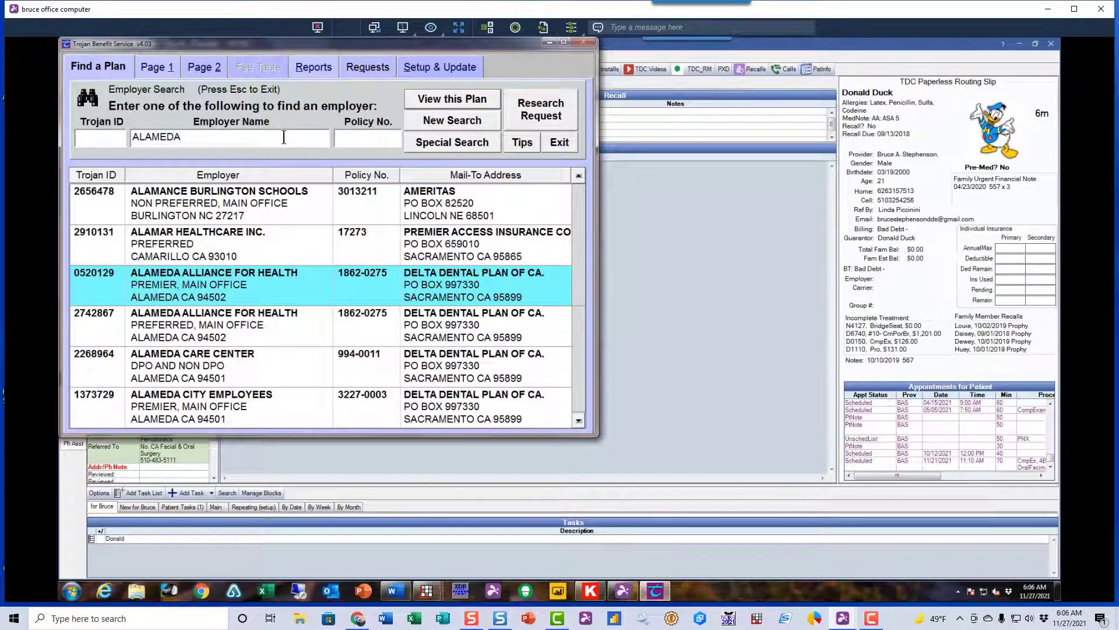
text( COU)
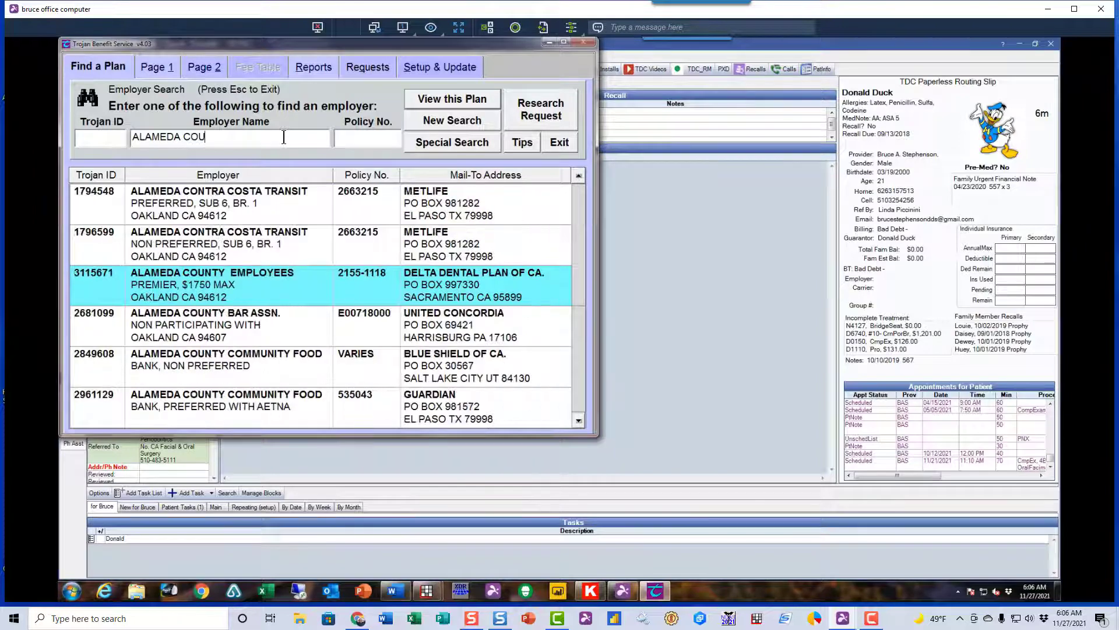
click(234, 281)
double_click(234, 281)
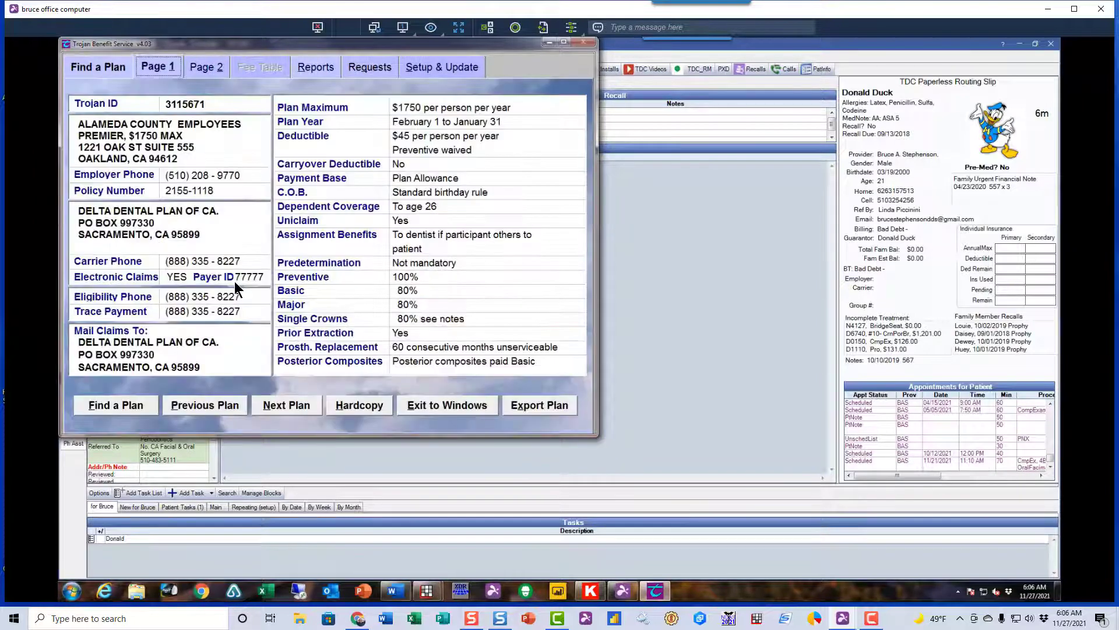
click(554, 406)
click(551, 347)
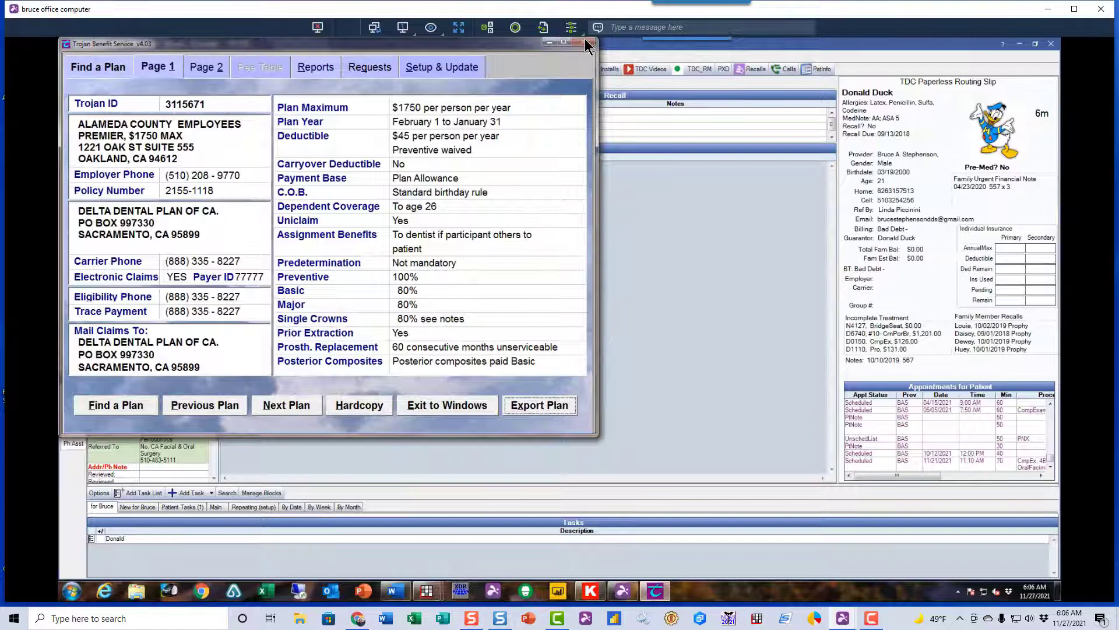
Add a new plan with the patient as subscriber and import the exported Trojan benefits into it
click(551, 43)
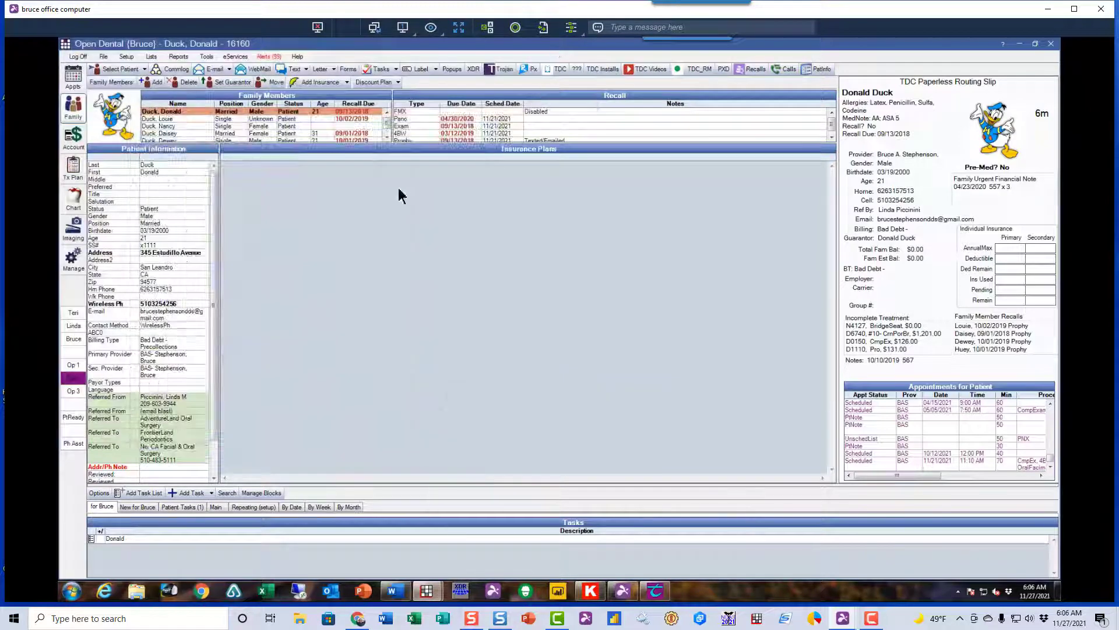
click(322, 82)
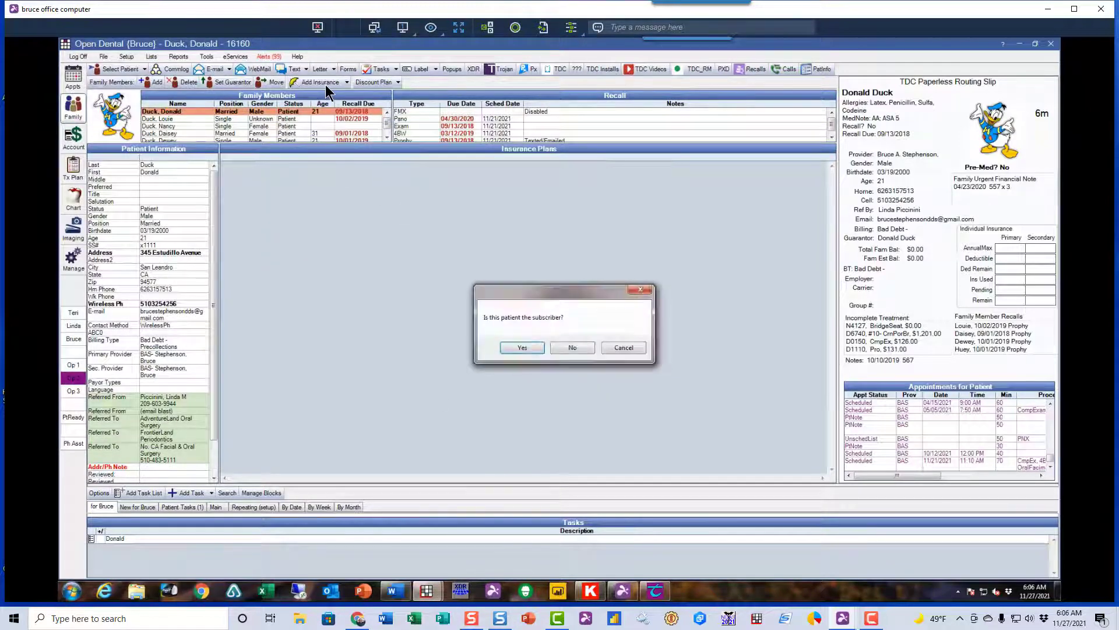
click(521, 348)
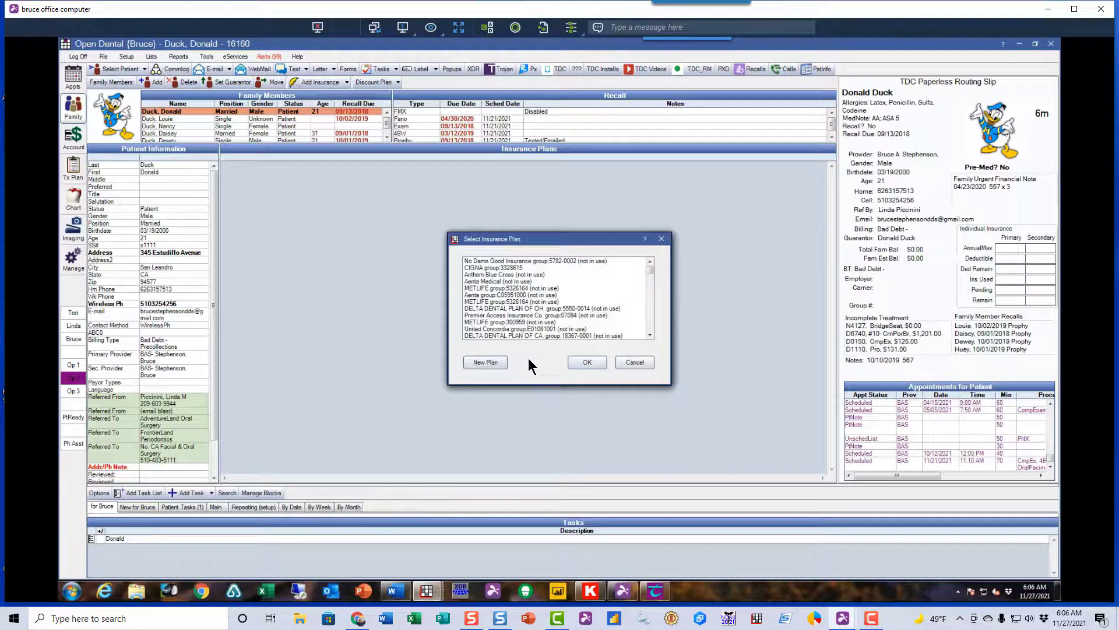
click(493, 364)
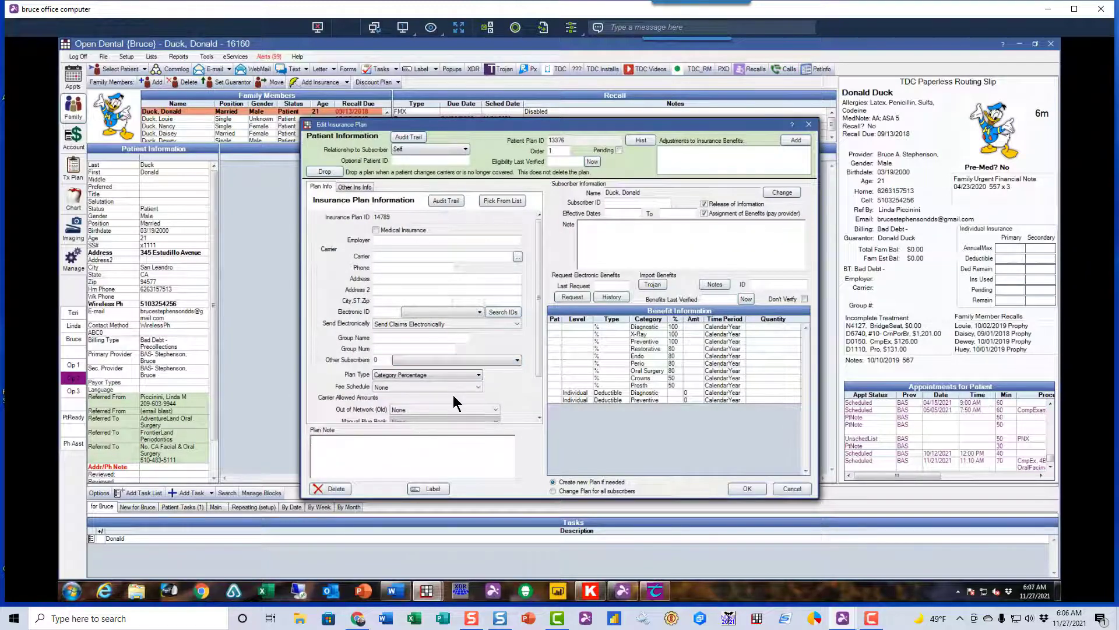
click(656, 286)
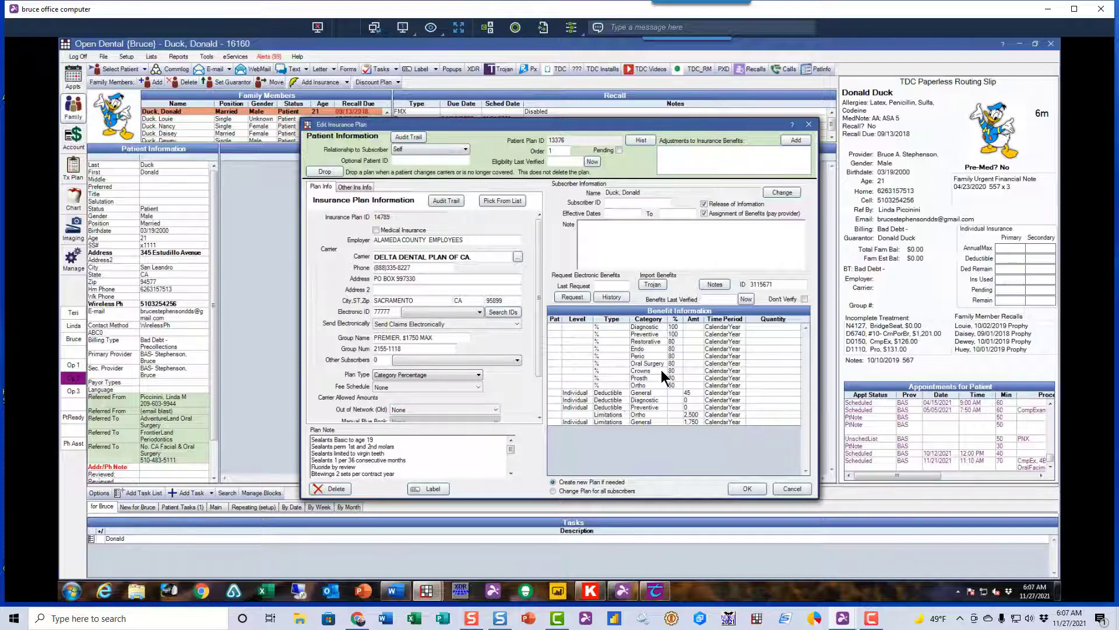
Open the new plan's Benefit Notes and scroll through the imported Trojan notes
click(715, 284)
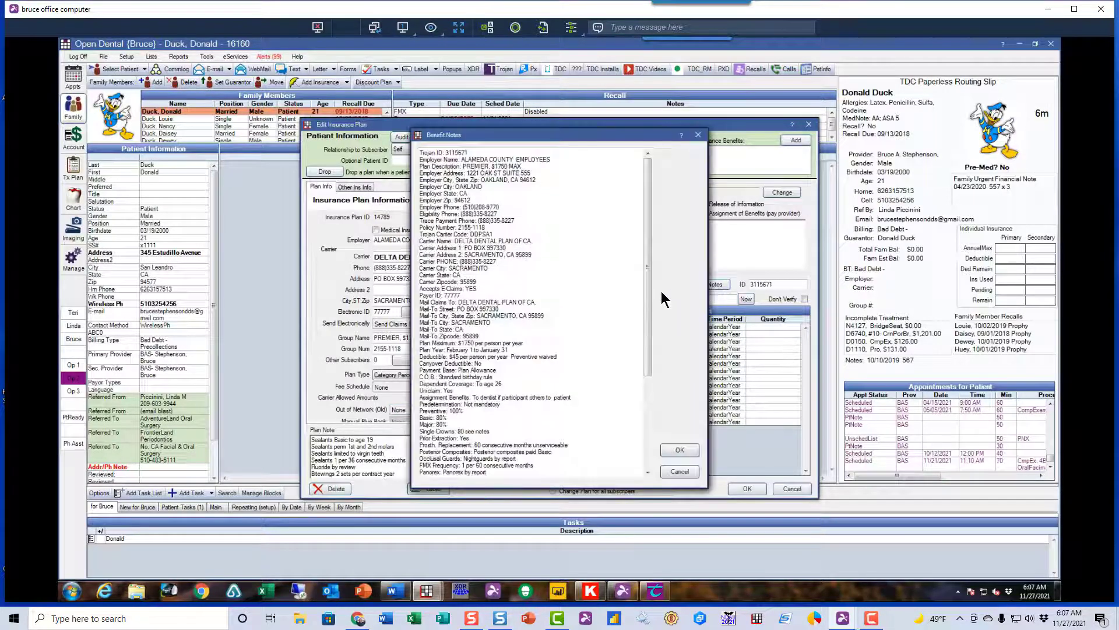
drag(648, 328, 647, 437)
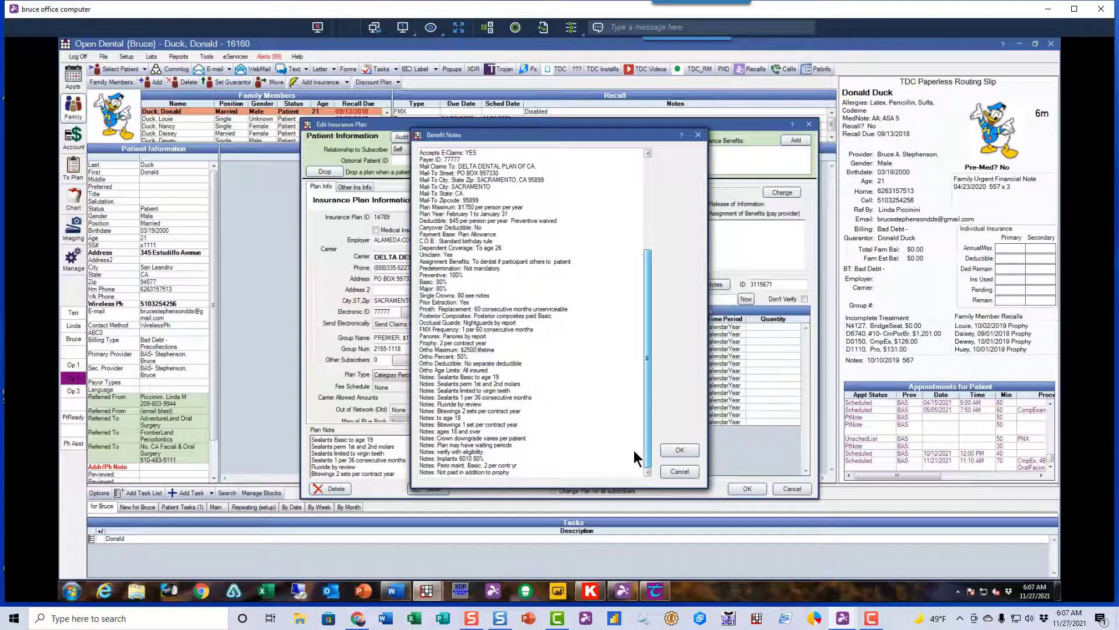